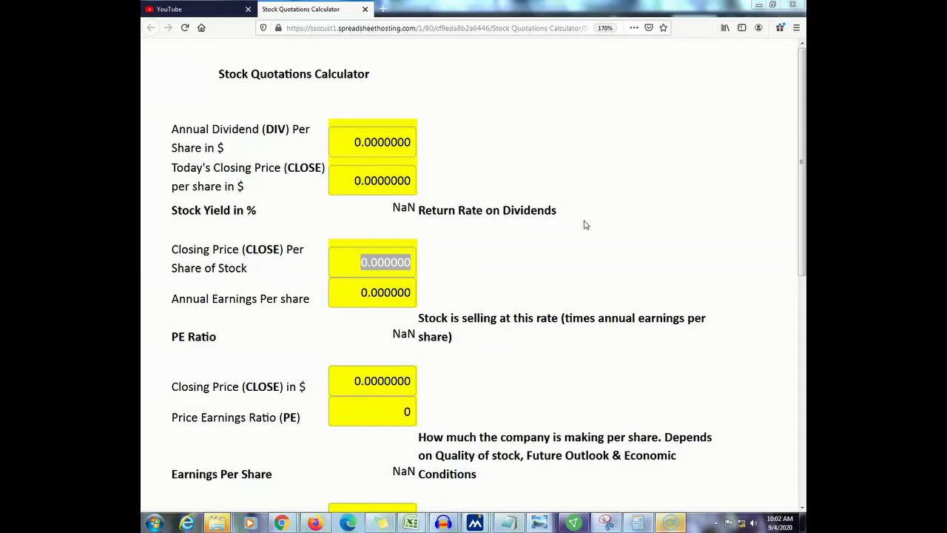
Step: Survey the Stock Quotations Calculator page, highlighting its title and the Stock Yield label
left_click_drag(218, 74, 367, 74)
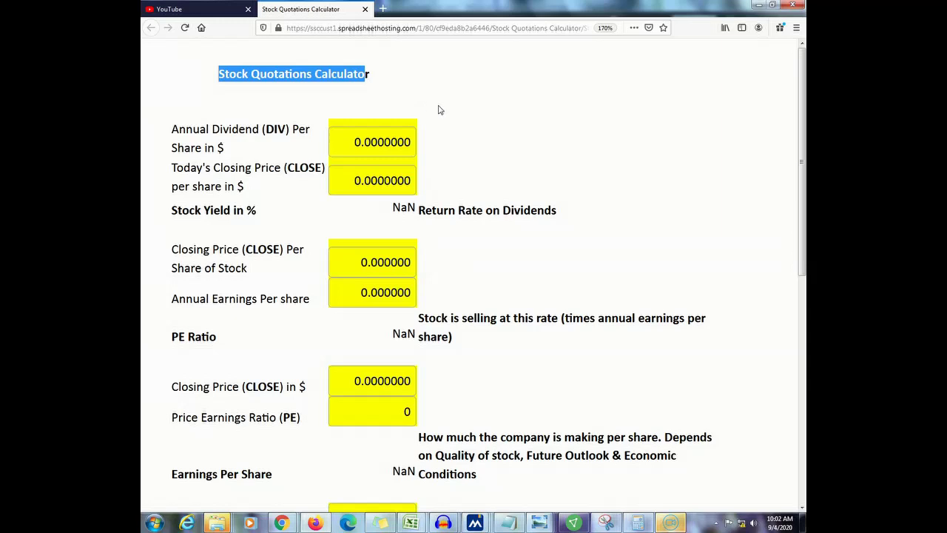
left_click_drag(177, 211, 261, 212)
left_click_drag(168, 337, 218, 337)
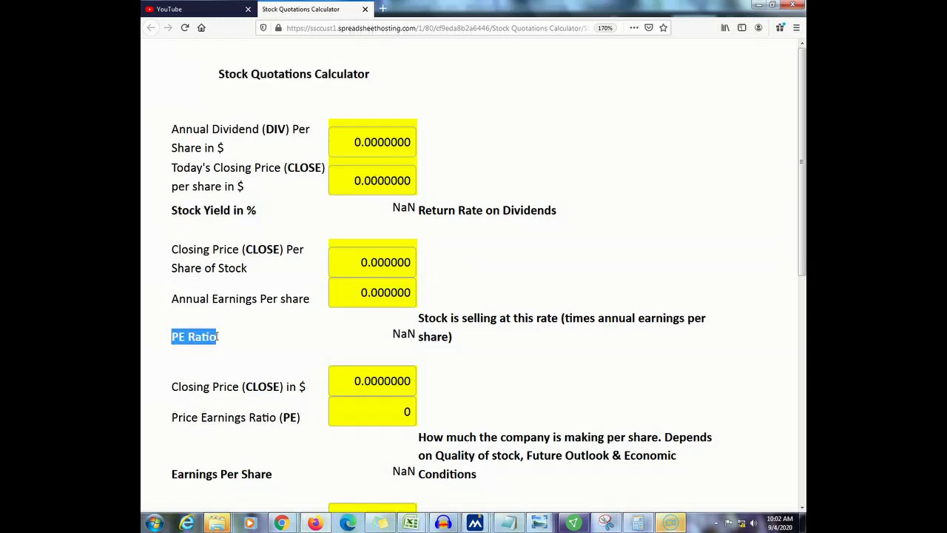
scroll(269, 357, "down", 1)
scroll(245, 333, "down", 1)
left_click_drag(191, 286, 265, 286)
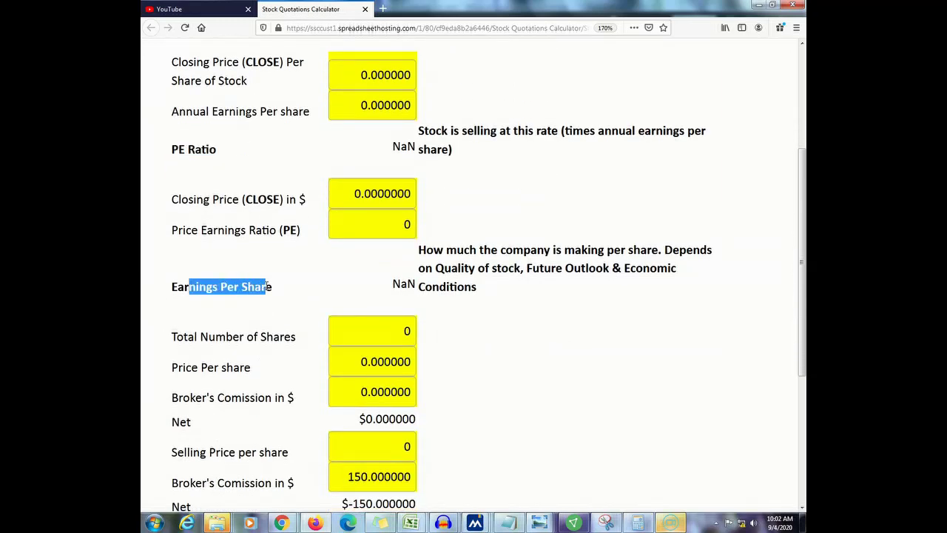
scroll(337, 360, "down", 2)
scroll(337, 360, "down", 1)
left_click_drag(188, 418, 253, 418)
scroll(305, 427, "up", 5)
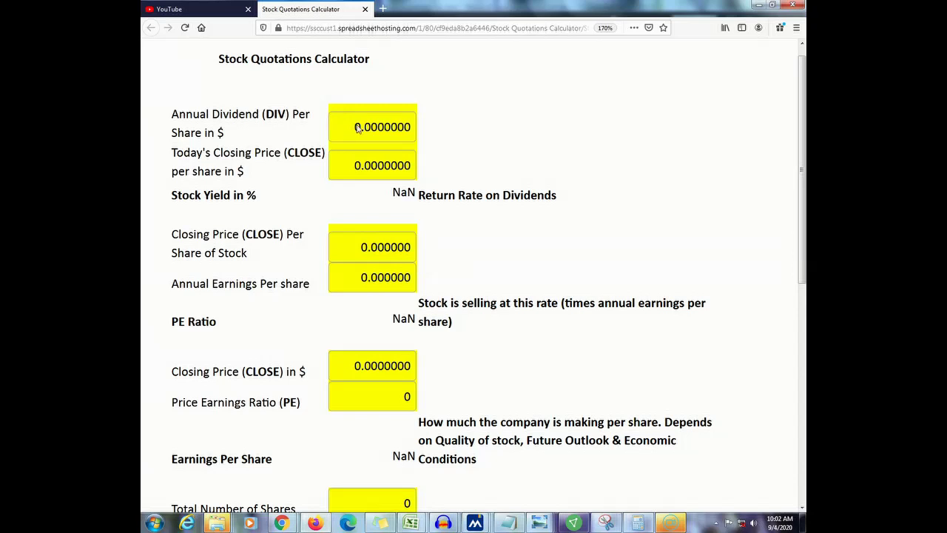
Step: Point out the Annual Dividend field and its DIV abbreviation
left_click_drag(349, 127, 415, 143)
left_click(413, 147)
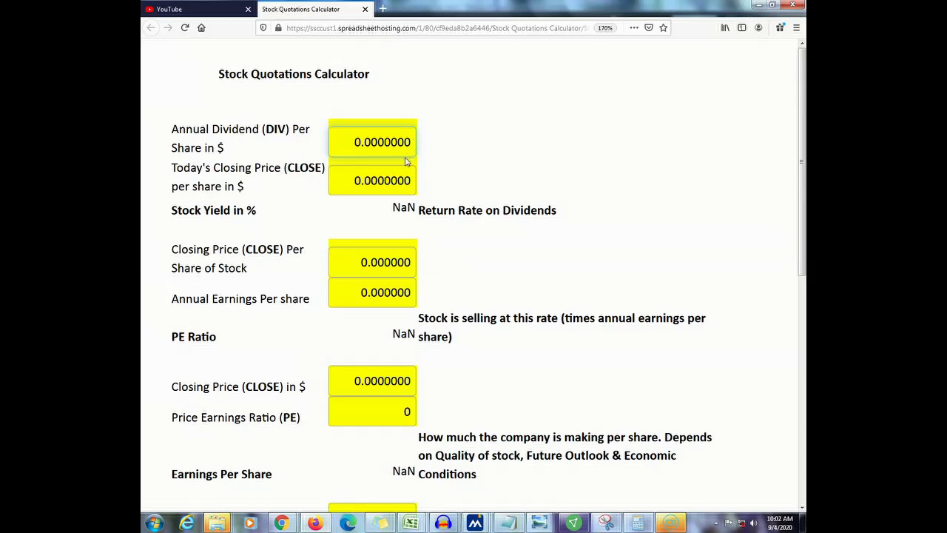
left_click(270, 129)
double_click(267, 129)
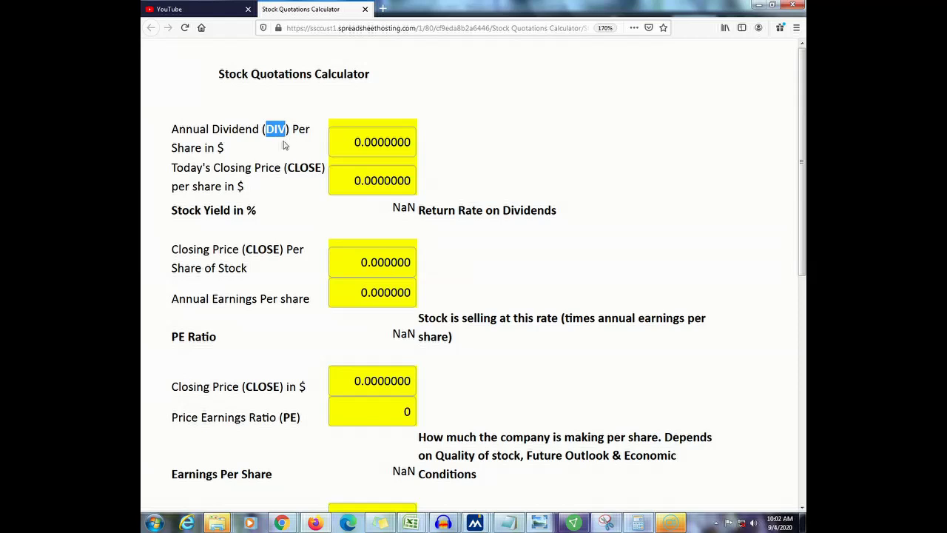
Step: Enter annual dividend 1.50 and closing price 50, showing a 3% Stock Yield
left_click_drag(352, 142, 432, 145)
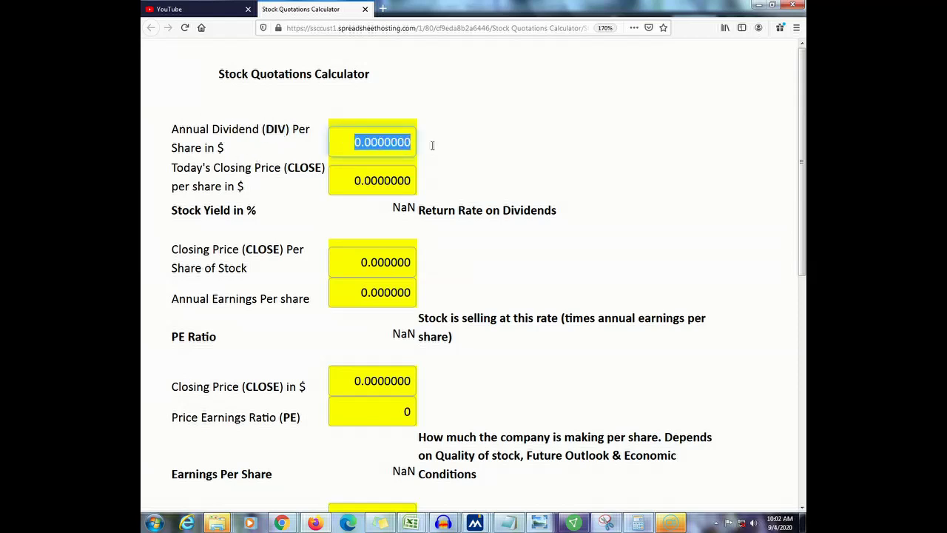
type("1.50")
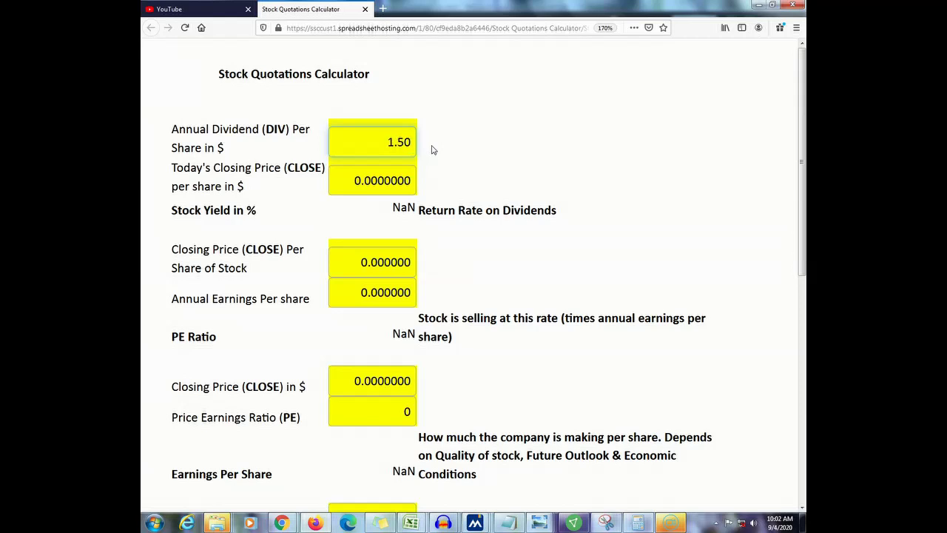
left_click_drag(355, 181, 442, 178)
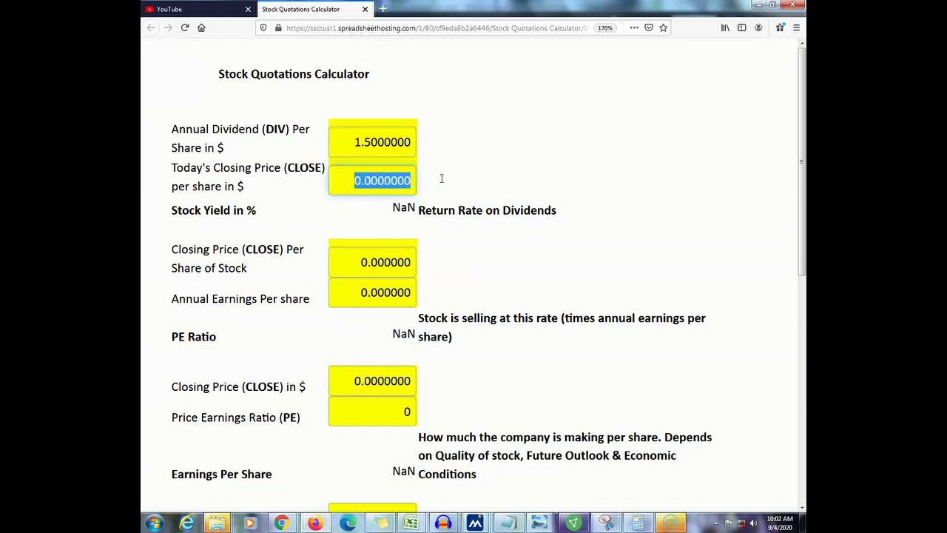
type("50")
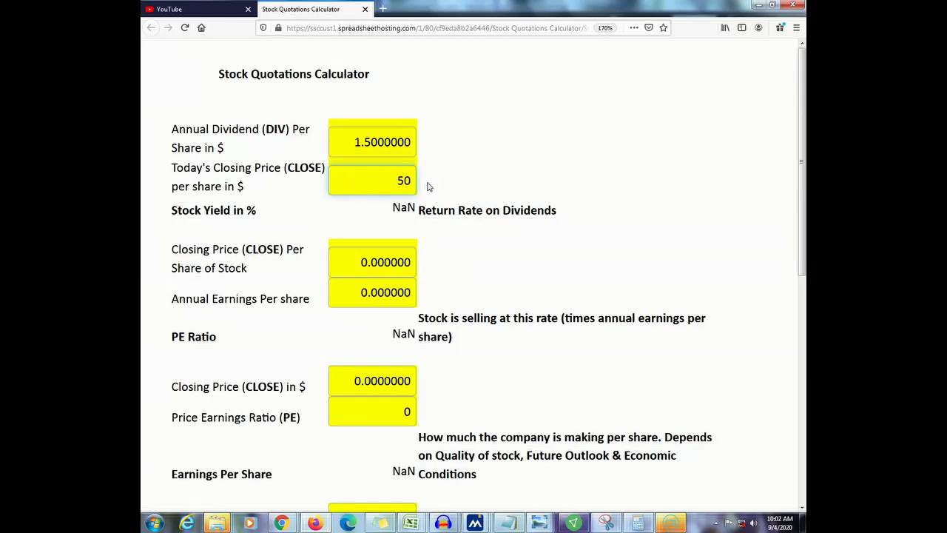
key("Return")
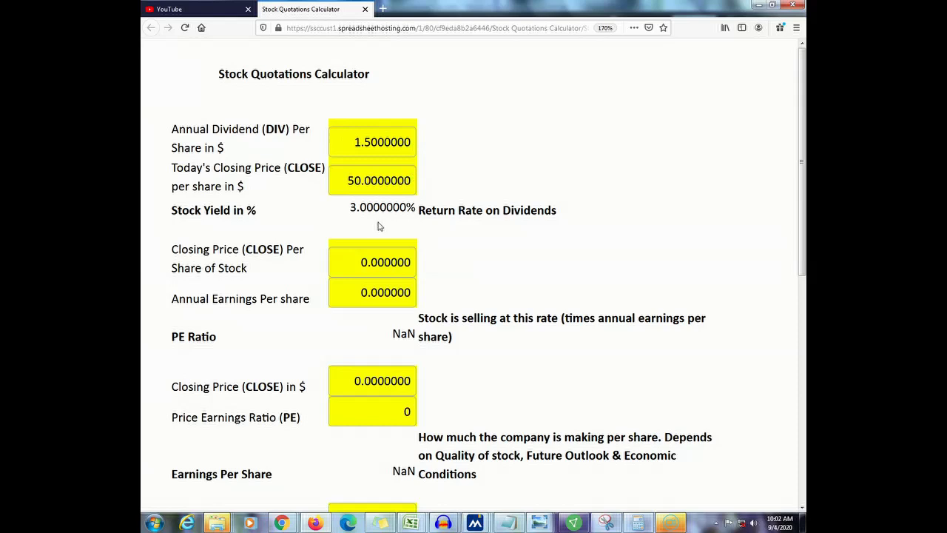
left_click_drag(195, 211, 257, 212)
left_click_drag(356, 207, 435, 206)
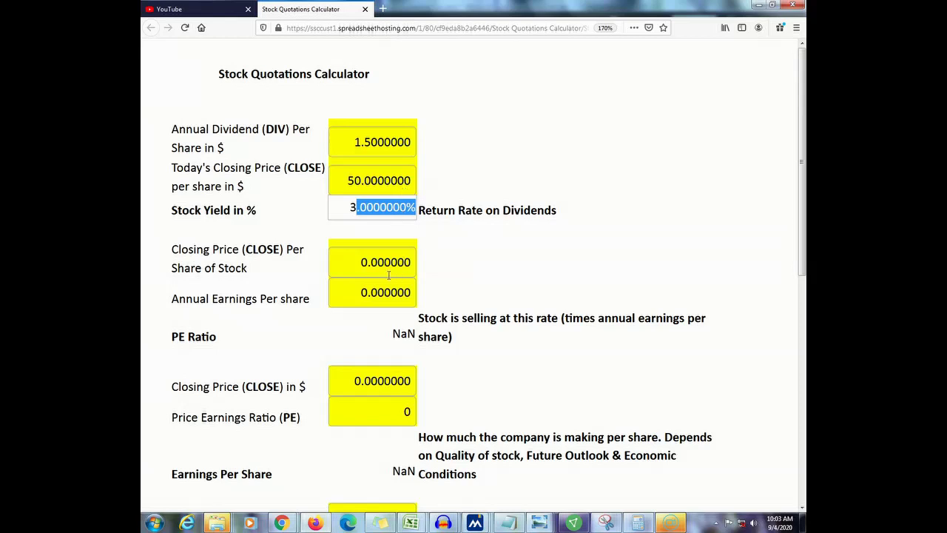
Step: Enter closing price per share 50 and annual earnings 3, giving a PE Ratio of 16.67
left_click(353, 259)
left_click(393, 260)
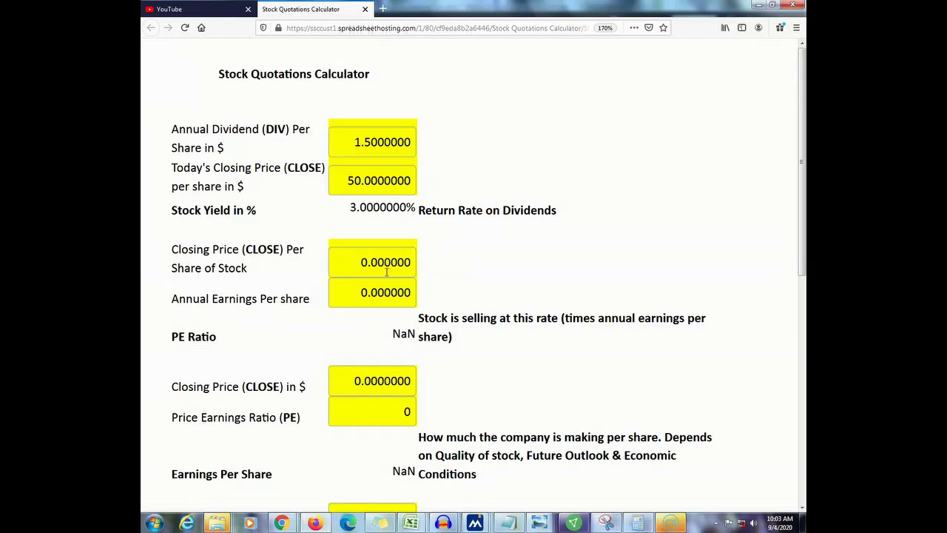
left_click_drag(361, 262, 413, 262)
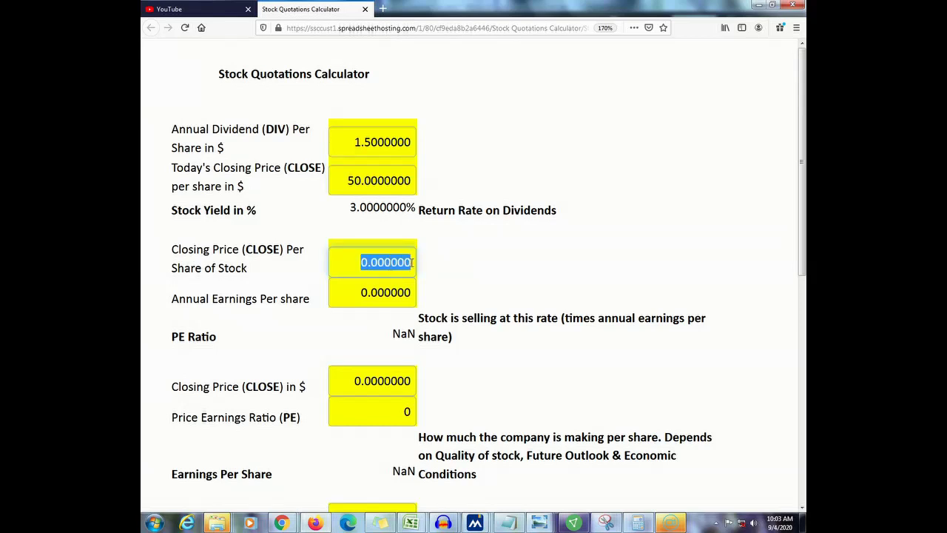
type("50")
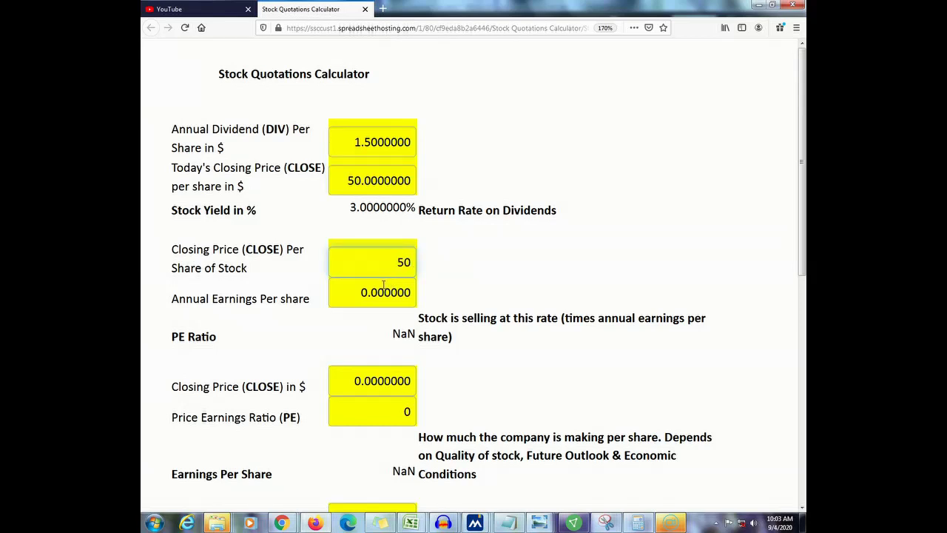
left_click_drag(360, 292, 414, 293)
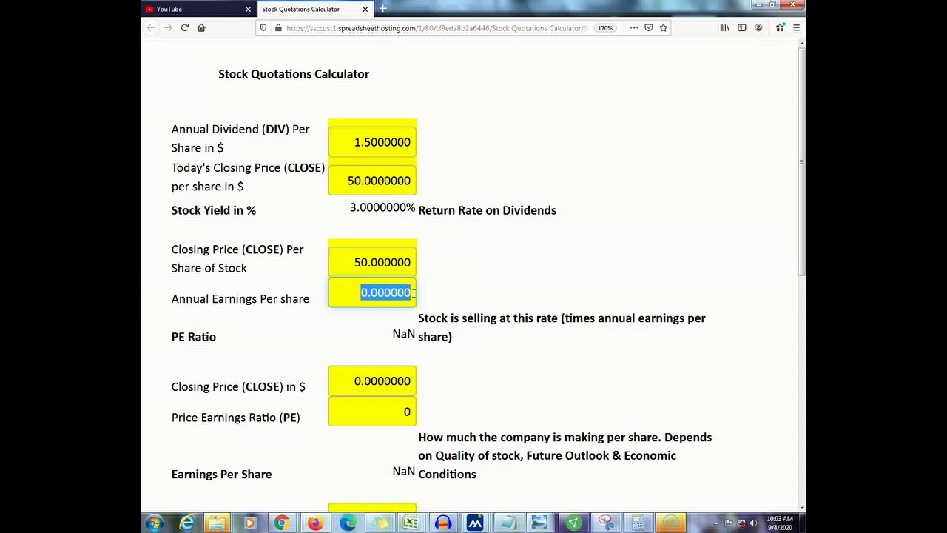
type("3")
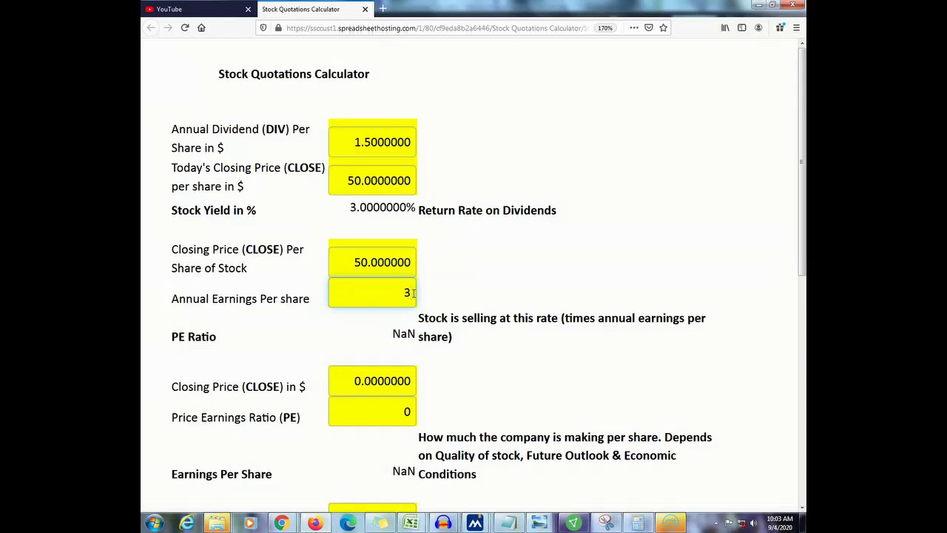
left_click(450, 295)
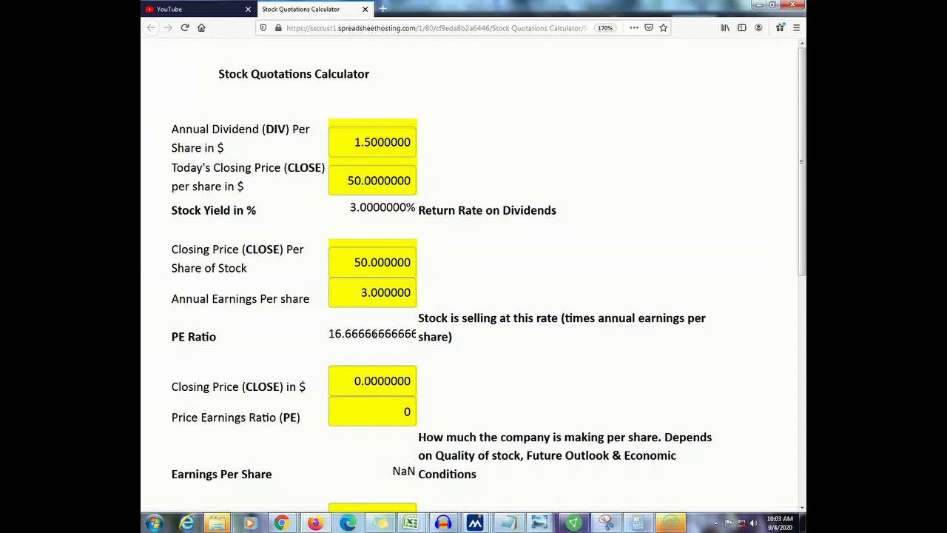
left_click_drag(331, 334, 384, 333)
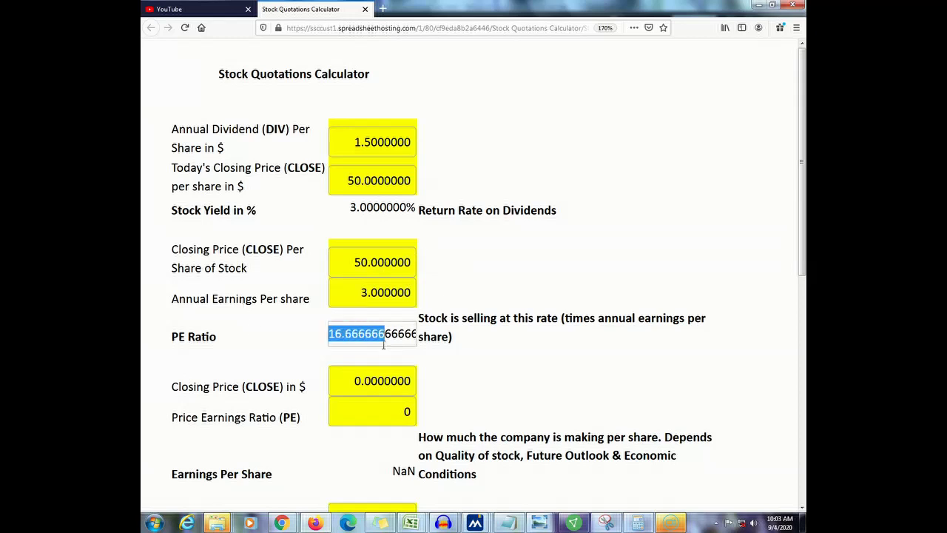
scroll(383, 345, "down", 3)
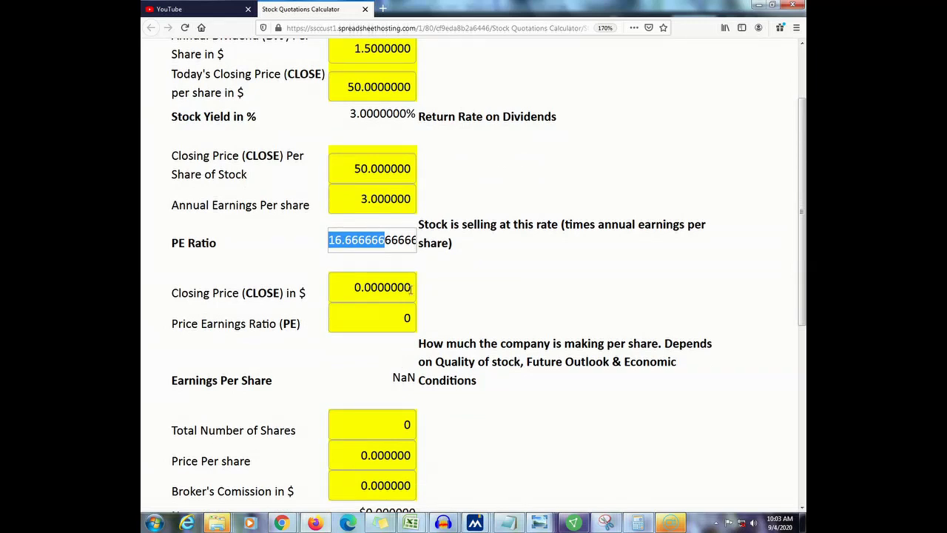
Step: Enter closing price 50 and PE 16.666666, giving Earnings Per Share of $3.00000012
left_click_drag(207, 380, 265, 380)
left_click(398, 294)
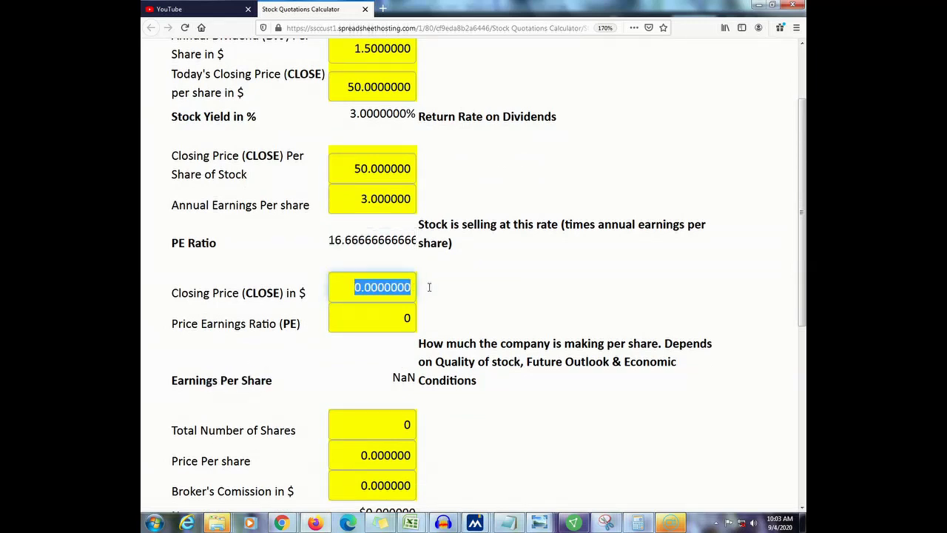
type("50")
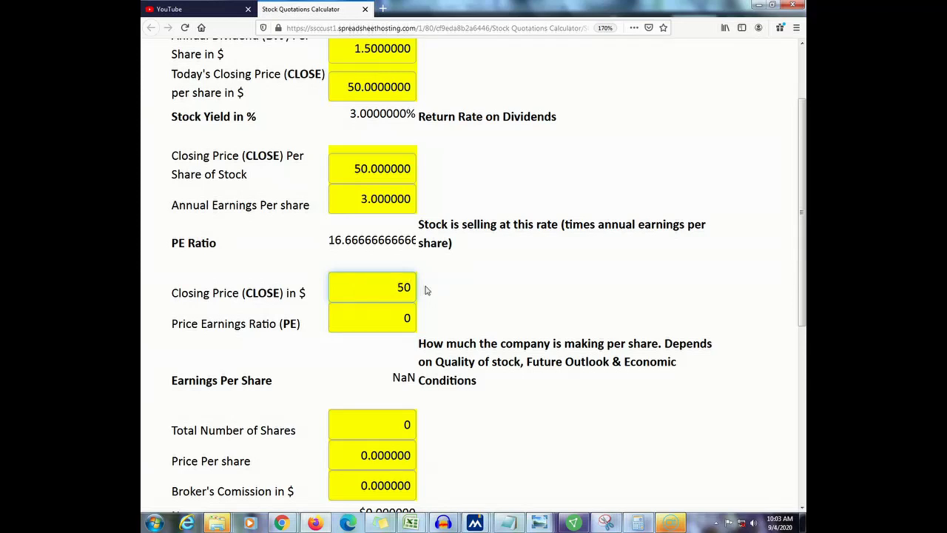
left_click(392, 318)
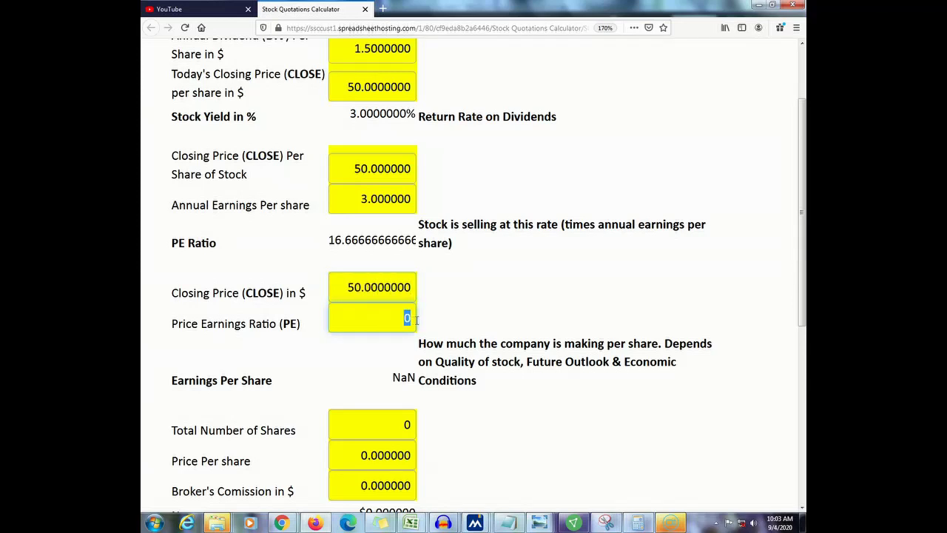
type("16.666666")
left_click(444, 306)
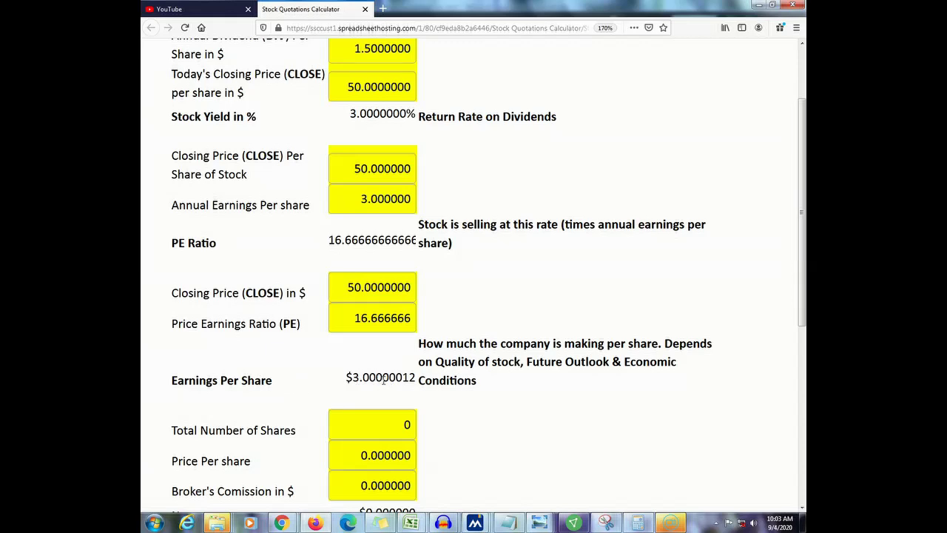
scroll(378, 379, "down", 3)
Step: Enter 200 as the total number of shares and 50 as the price per share
scroll(383, 380, "down", 1)
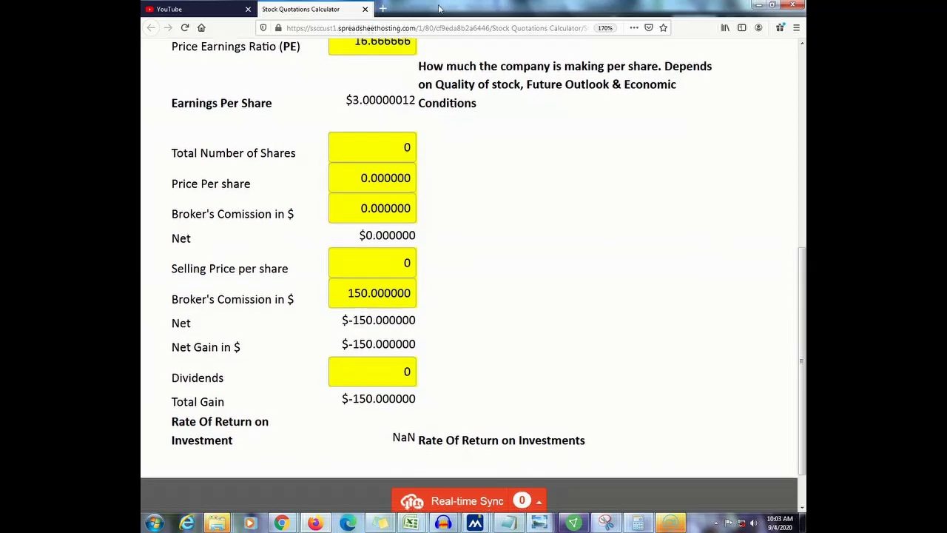
left_click(400, 135)
type("200")
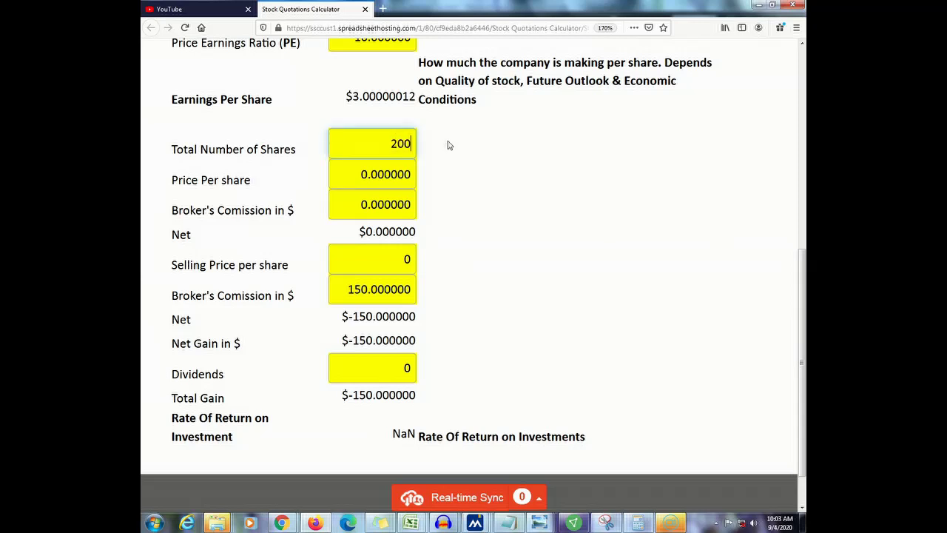
left_click(367, 183)
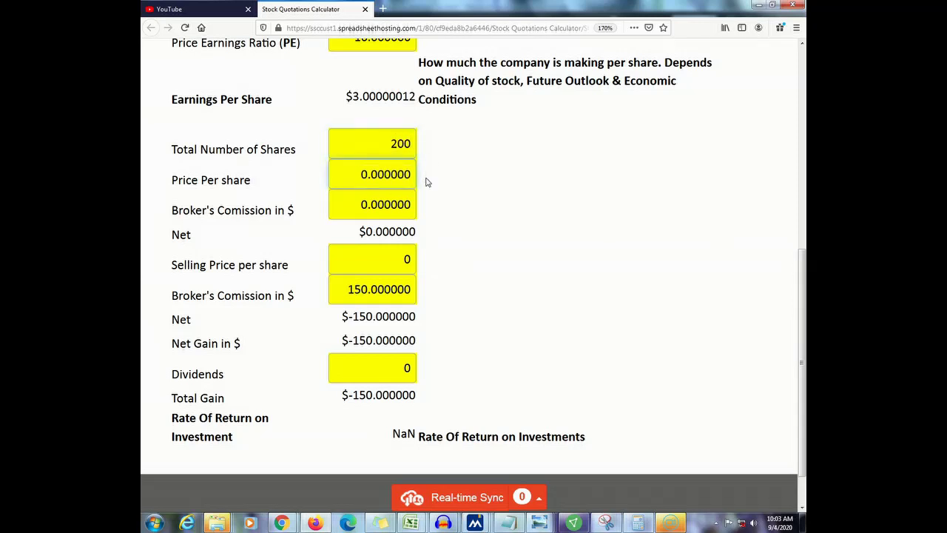
left_click_drag(354, 175, 411, 174)
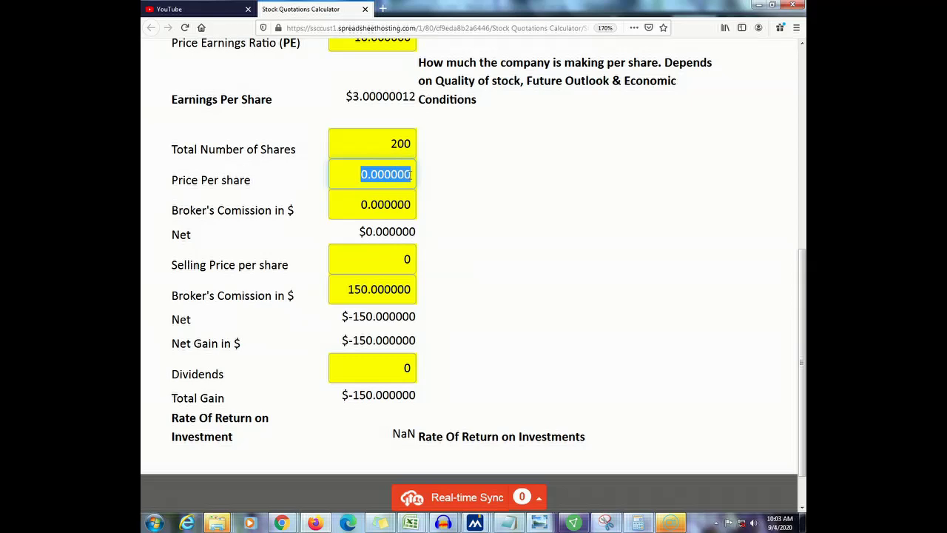
type("50")
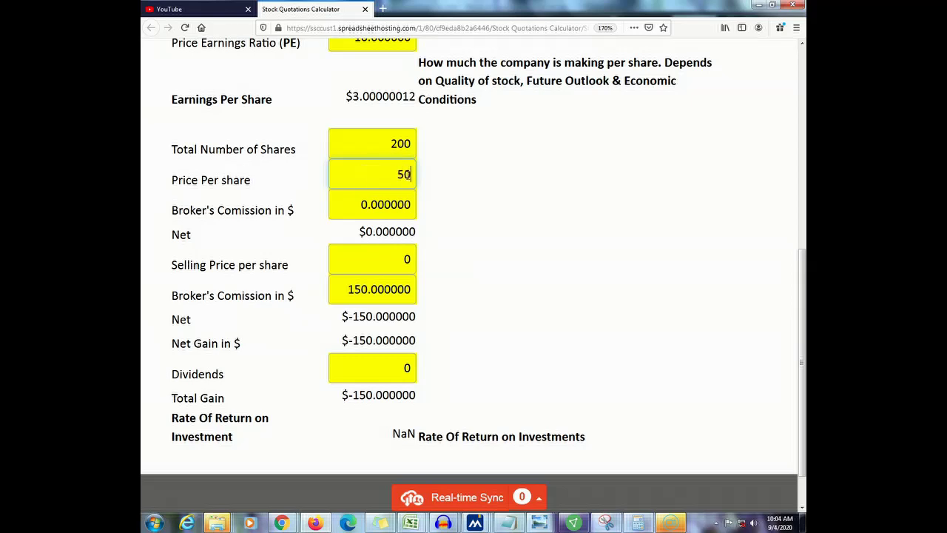
left_click(379, 205)
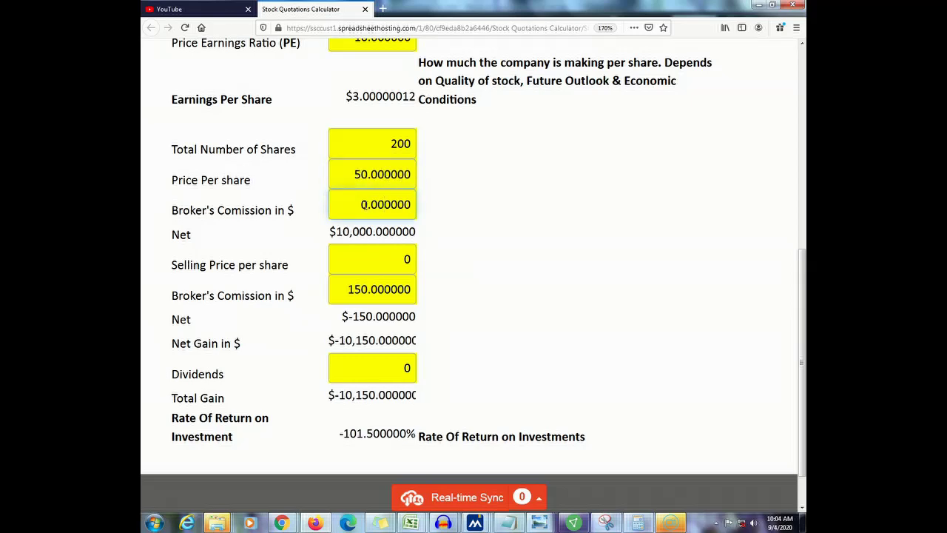
Step: Set the broker's commission to 150, bringing the purchase Net to $10,150
left_click_drag(362, 205, 416, 204)
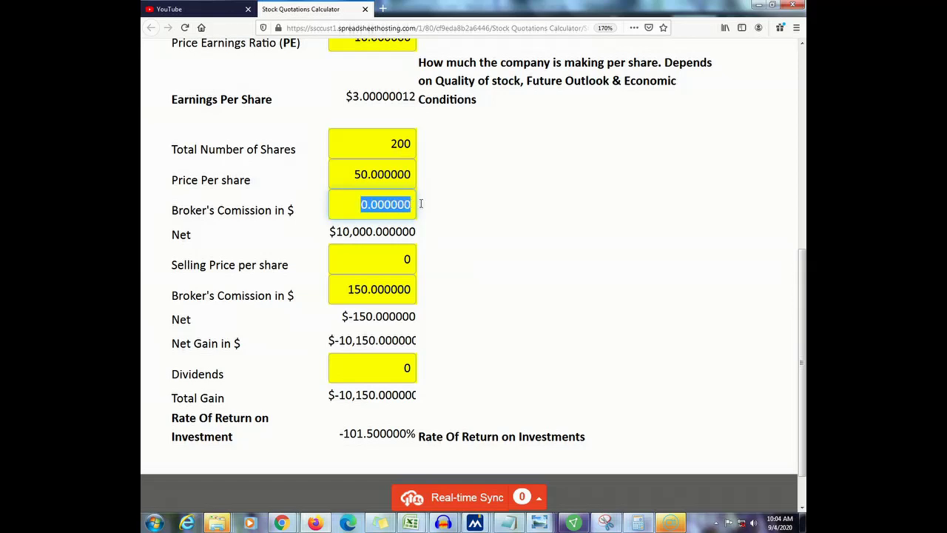
type("150")
left_click(467, 220)
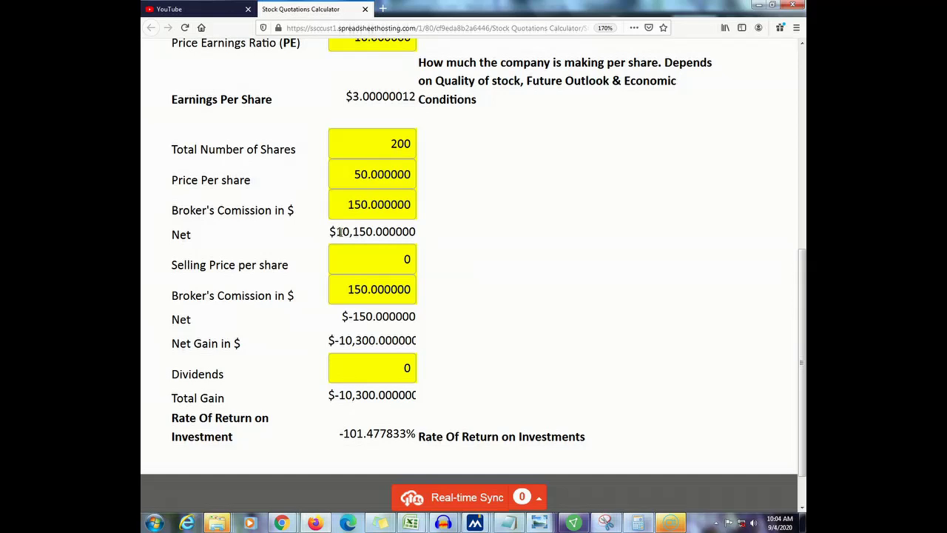
left_click_drag(342, 232, 382, 232)
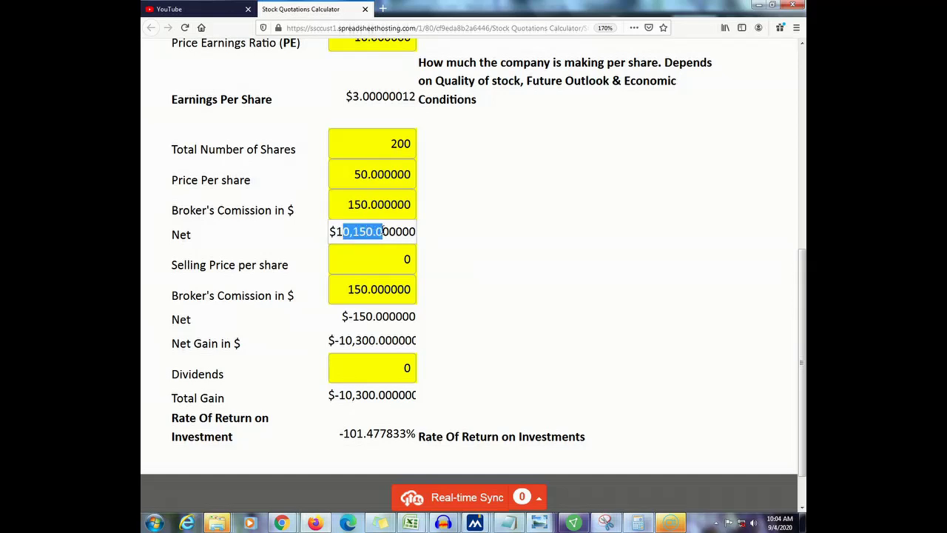
left_click(407, 259)
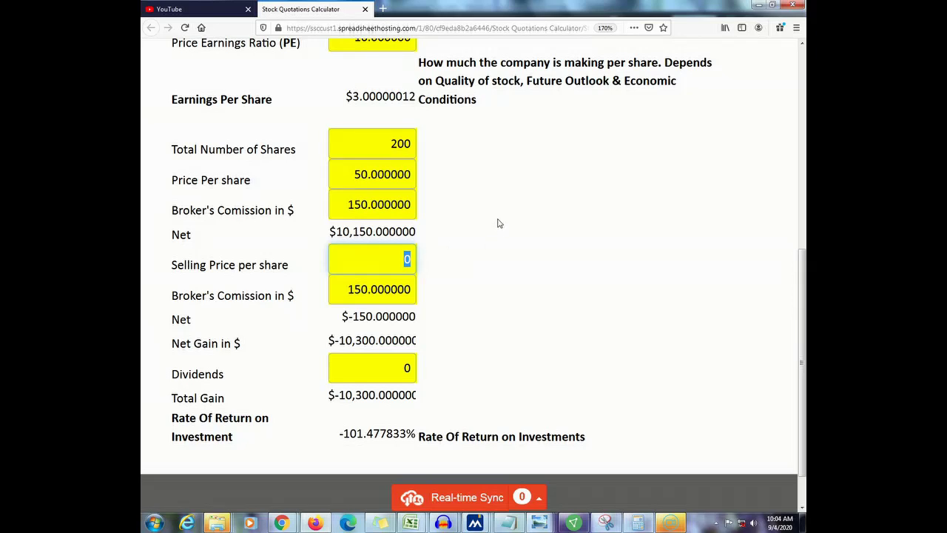
Step: Enter selling price 80 and selling commission 150, showing a $5,700 net gain
type("80")
left_click(480, 277)
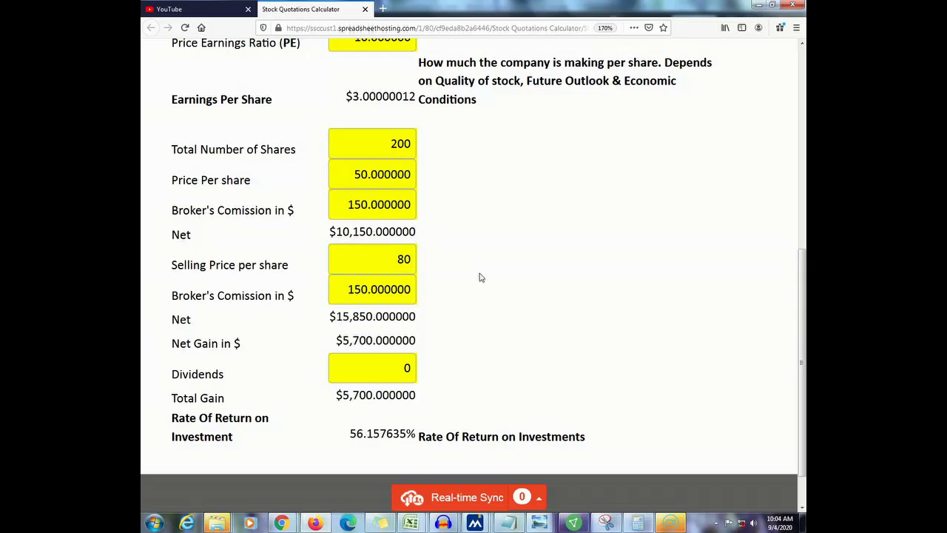
left_click(349, 289)
left_click_drag(349, 289, 416, 288)
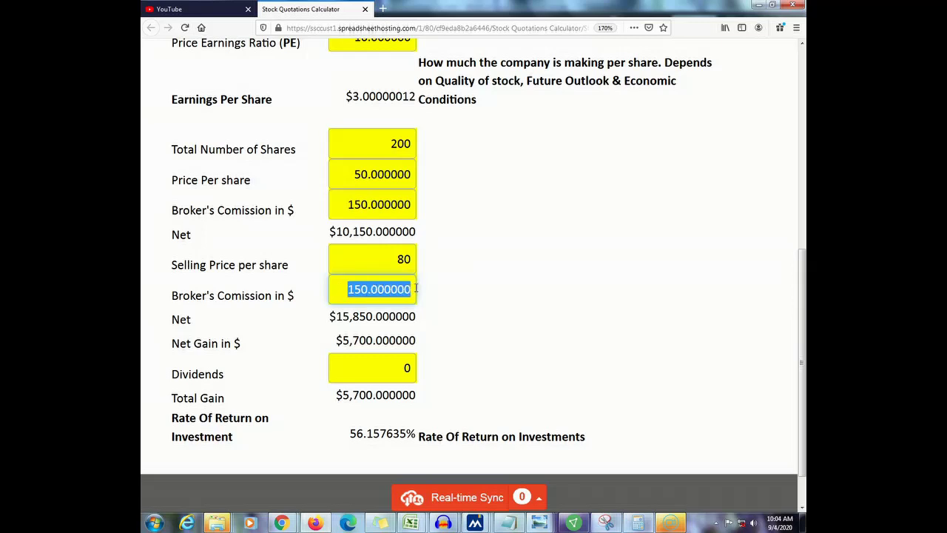
type("150")
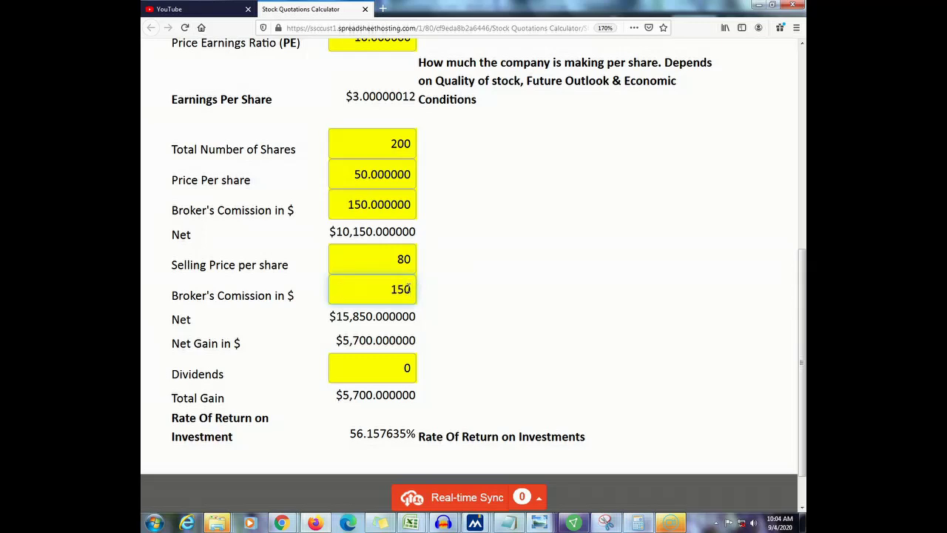
left_click(458, 297)
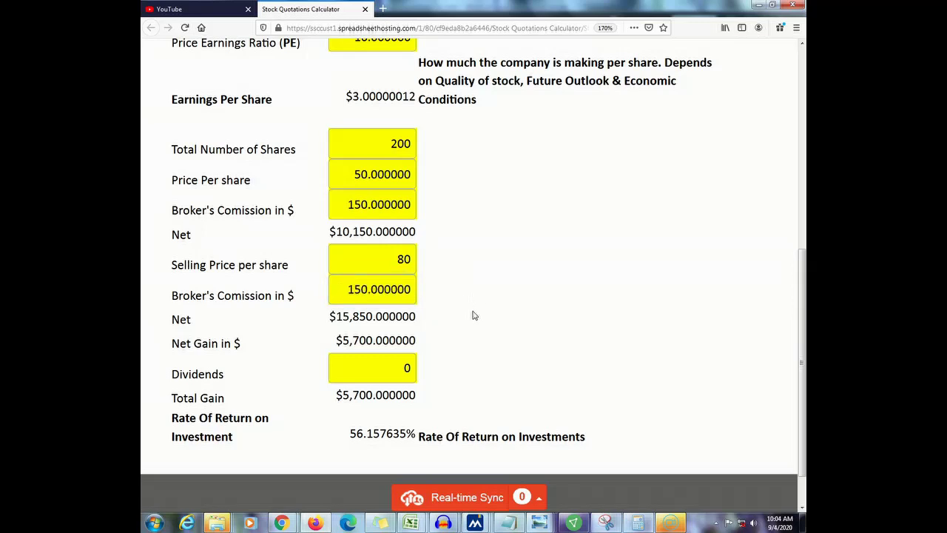
left_click(337, 341)
left_click_drag(338, 340, 438, 339)
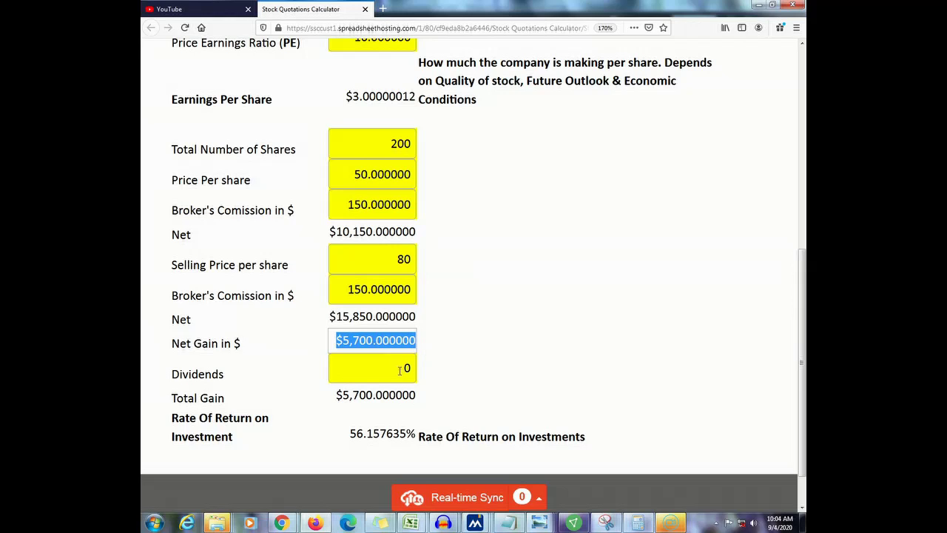
Step: Enter 200 in Dividends, giving a $5,900 Total Gain and 58.128079% return
left_click_drag(398, 368, 418, 367)
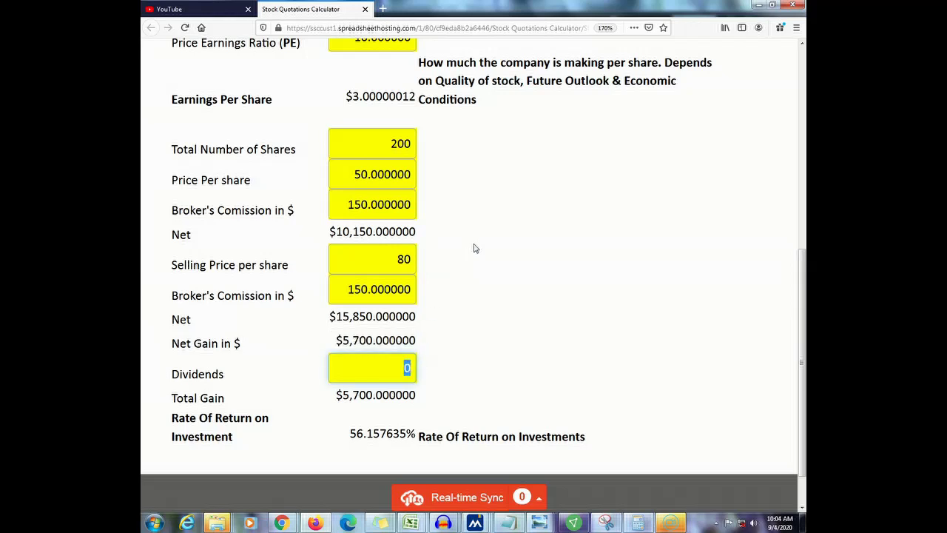
type("200")
left_click(456, 358)
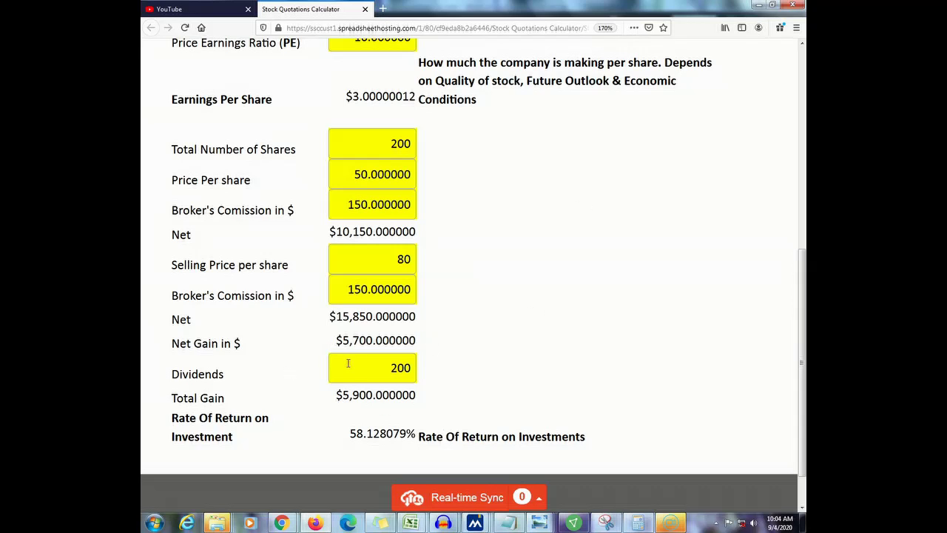
left_click_drag(337, 396, 412, 396)
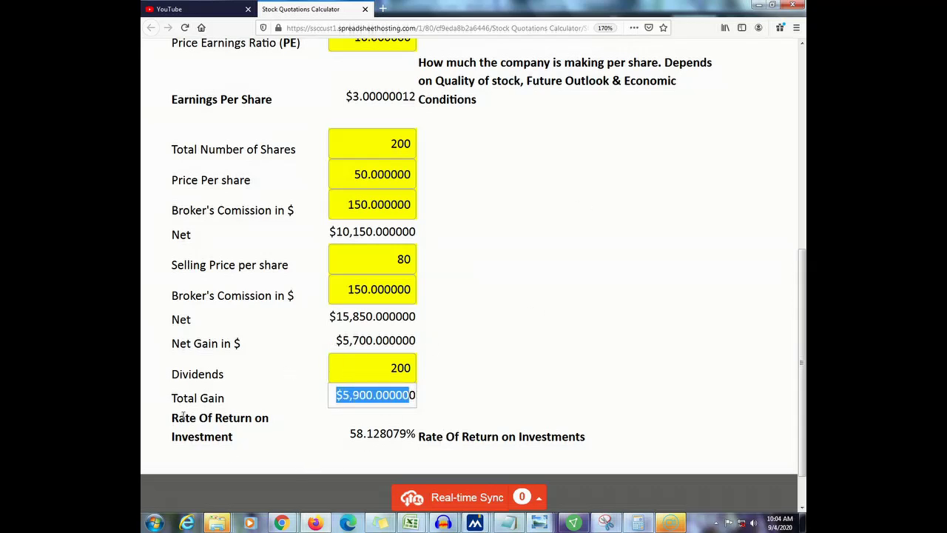
left_click_drag(184, 417, 277, 425)
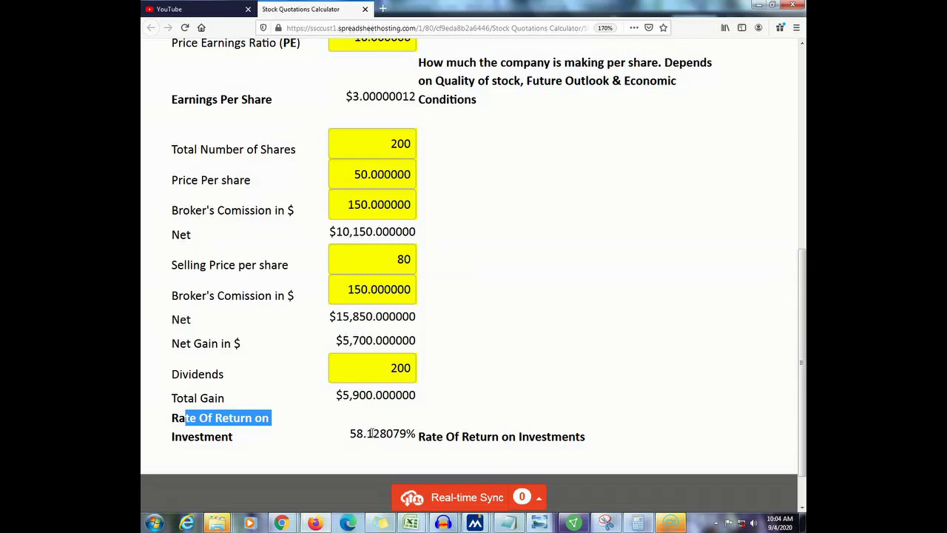
left_click_drag(364, 433, 385, 434)
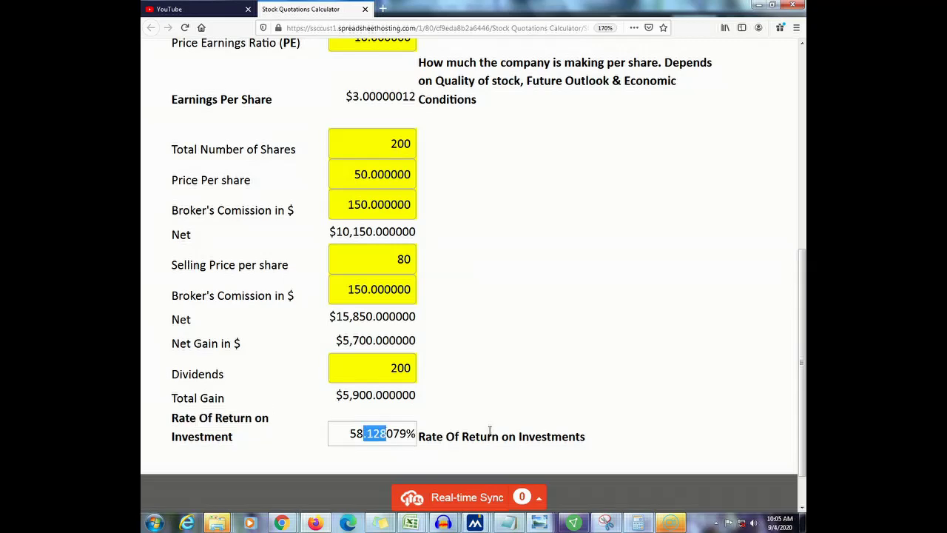
scroll(489, 430, "up", 5)
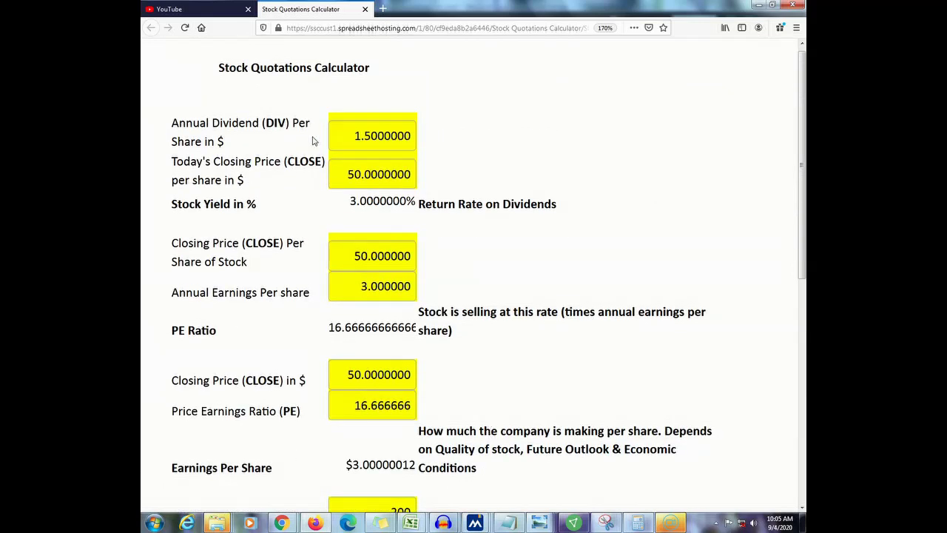